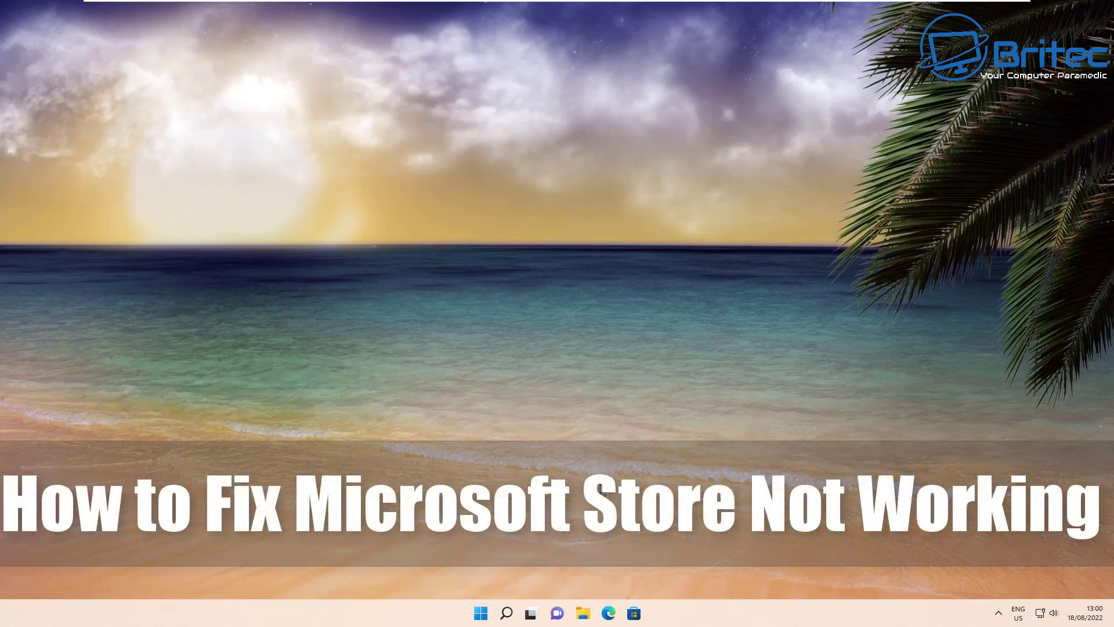
# - Close the stuck Microsoft Store window and run wsreset from Windows Search to clear its cache
pyautogui.click(634, 614)
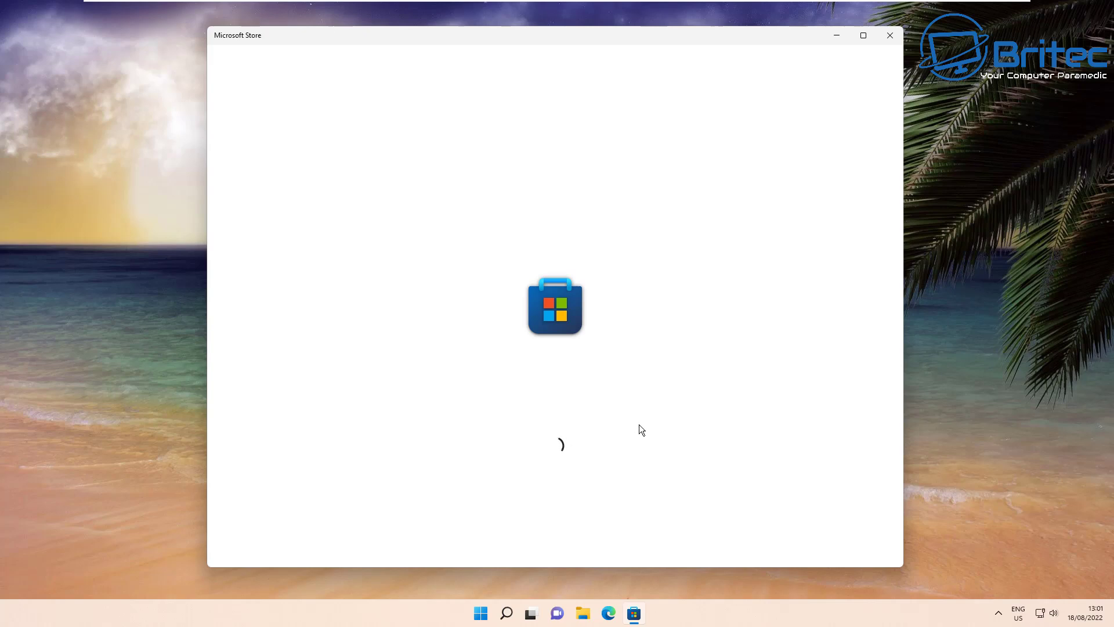
pyautogui.click(889, 36)
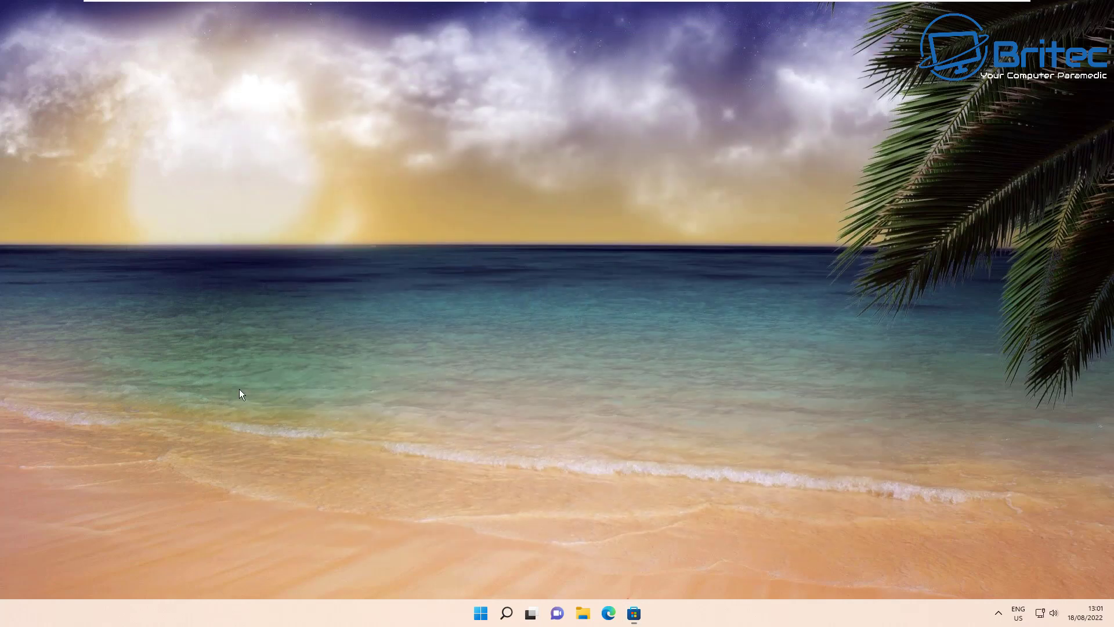
pyautogui.click(499, 610)
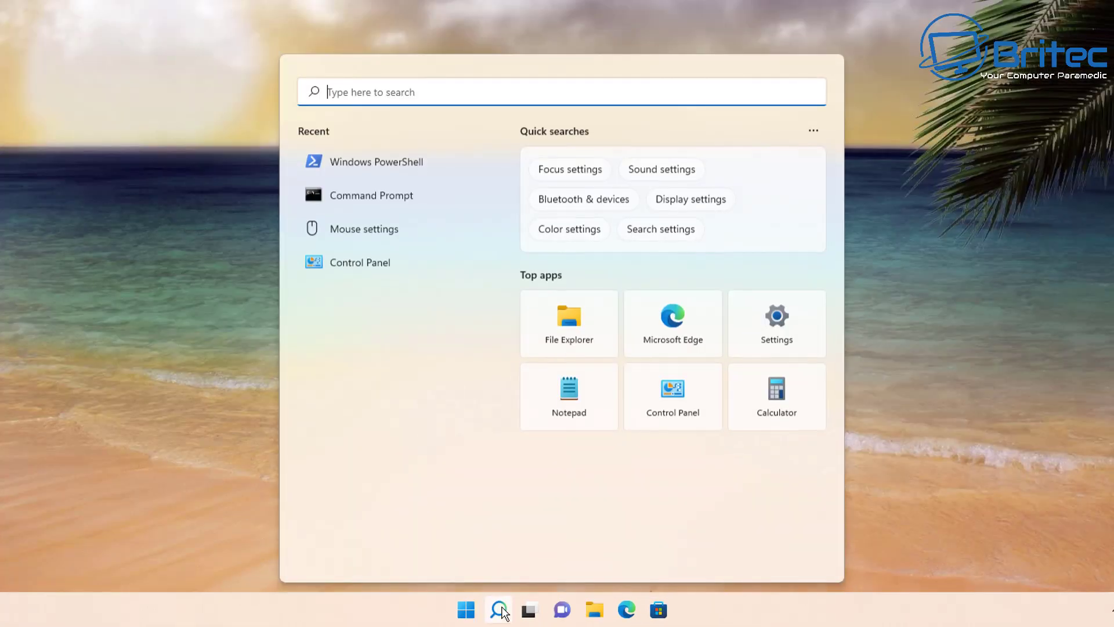
pyautogui.write('wsres')
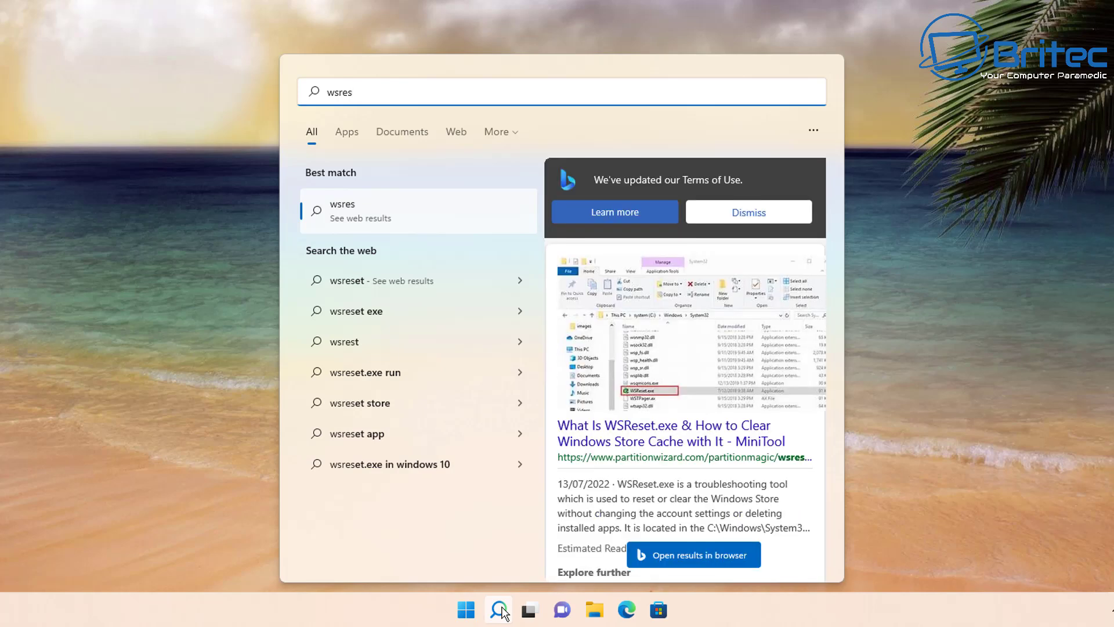
pyautogui.write('et')
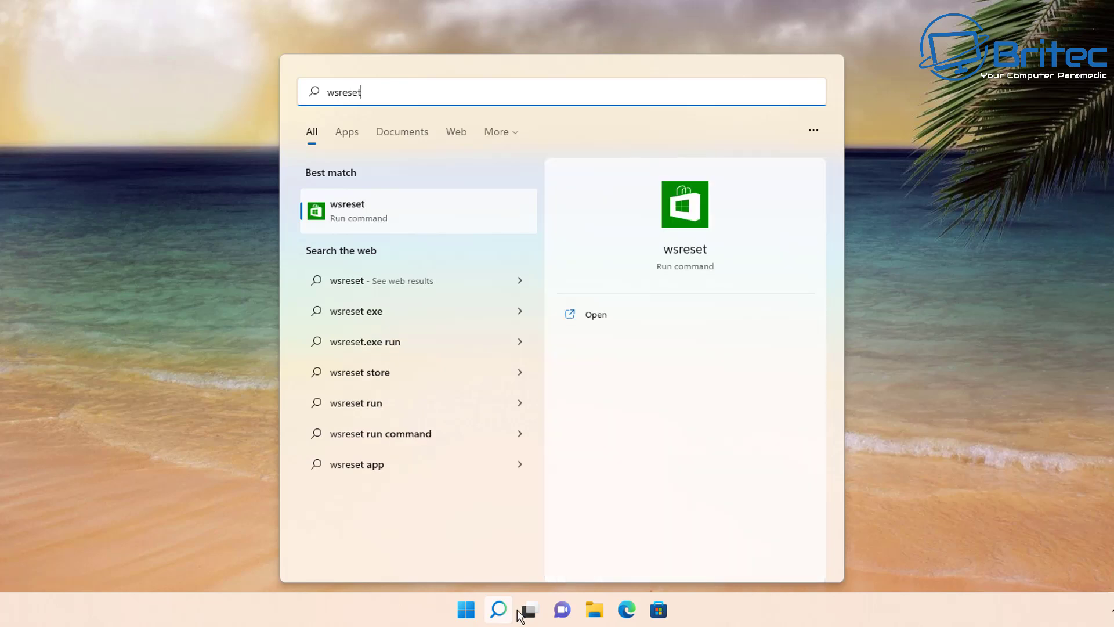
pyautogui.click(373, 222)
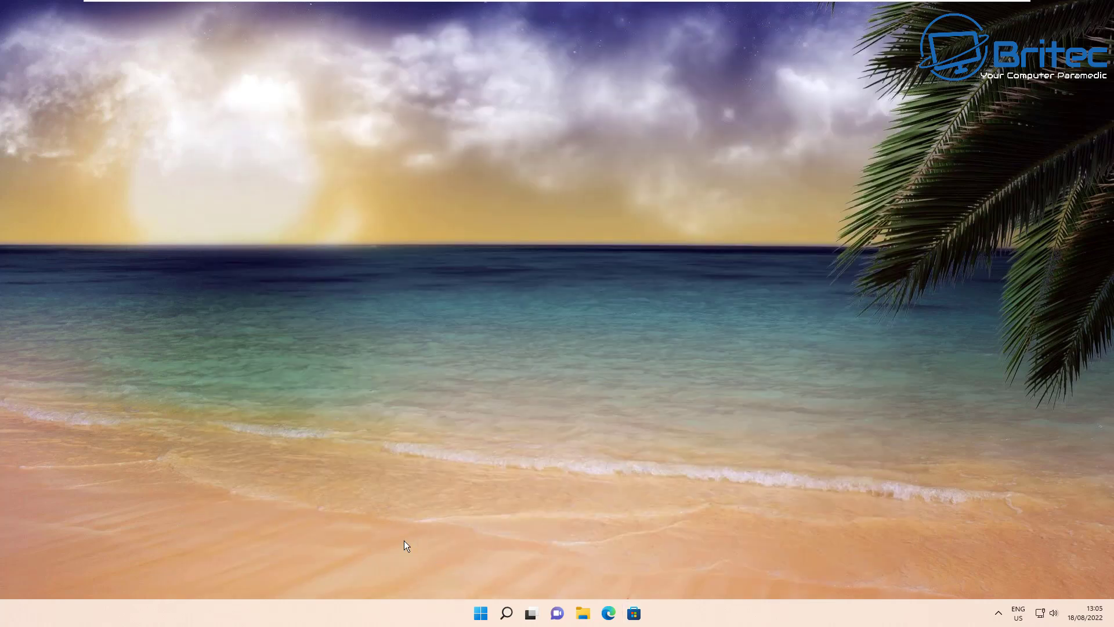
# - In Settings > Apps > Apps & features, find Microsoft Store and open its options menu
pyautogui.click(481, 613)
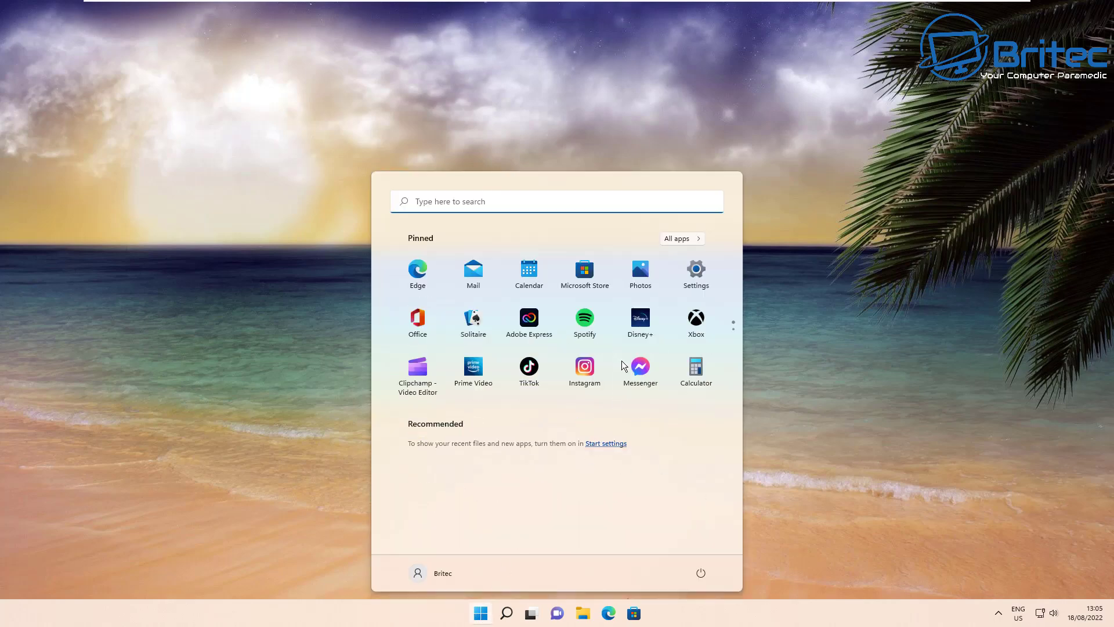
pyautogui.click(696, 273)
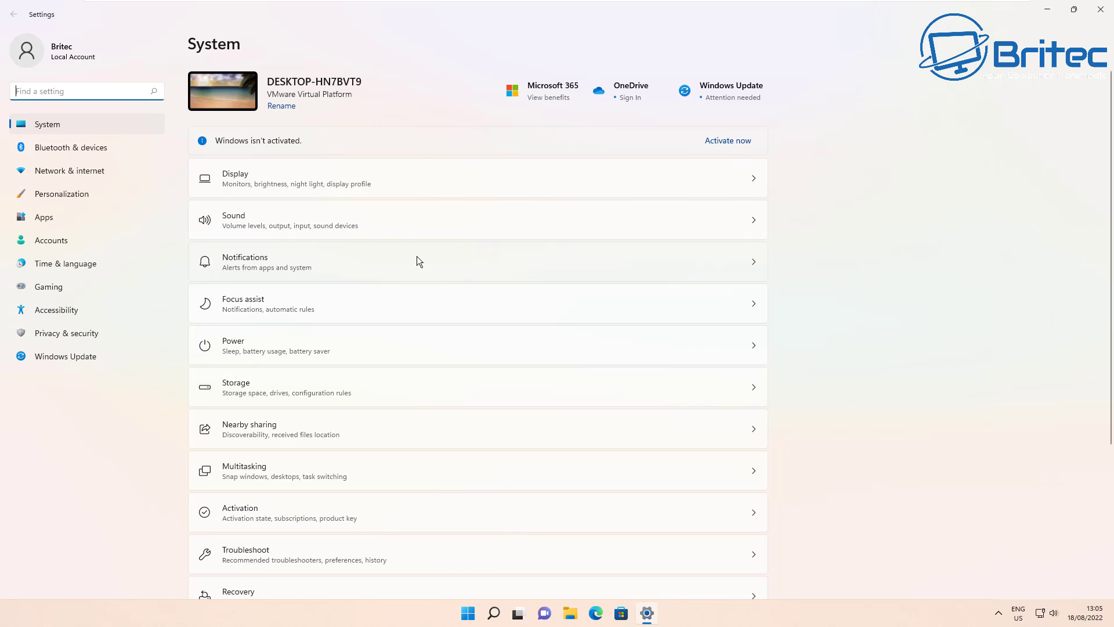
pyautogui.click(50, 218)
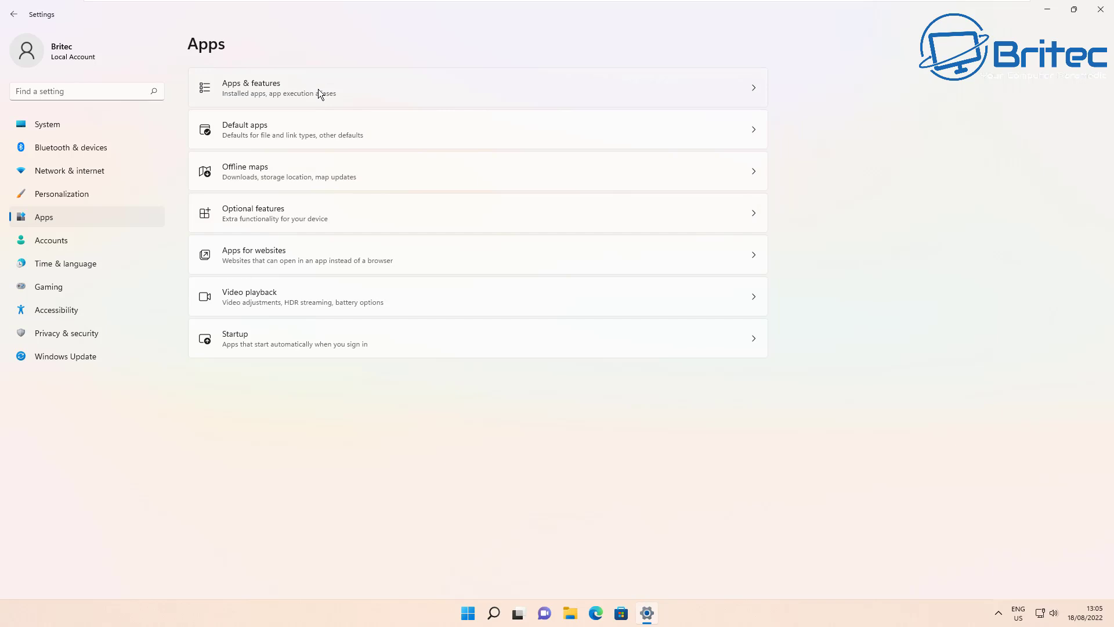
pyautogui.click(308, 128)
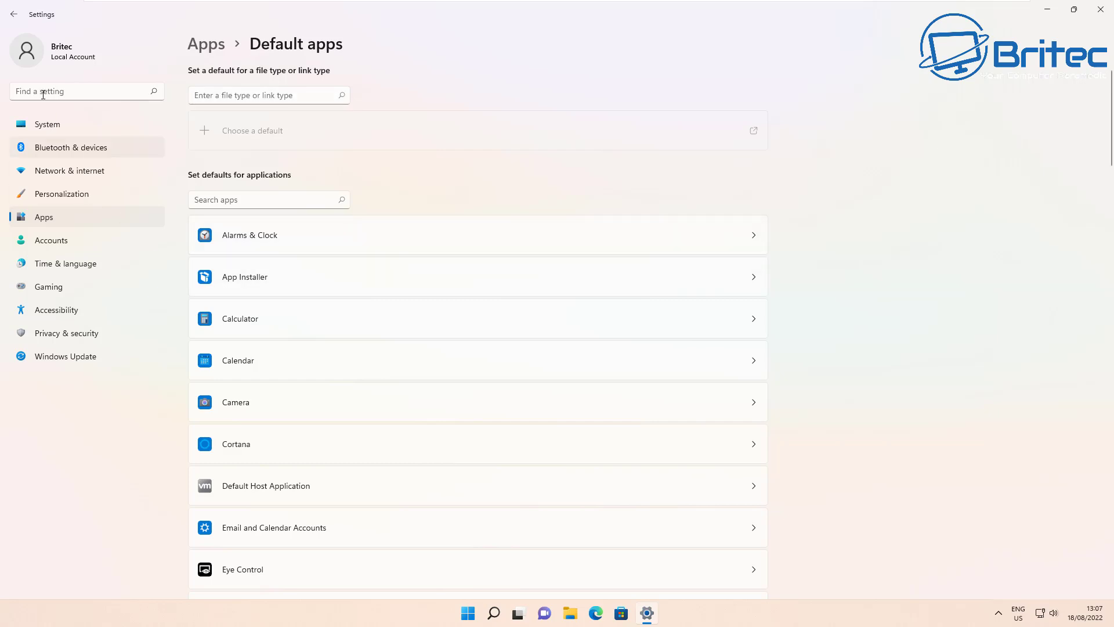
pyautogui.click(94, 212)
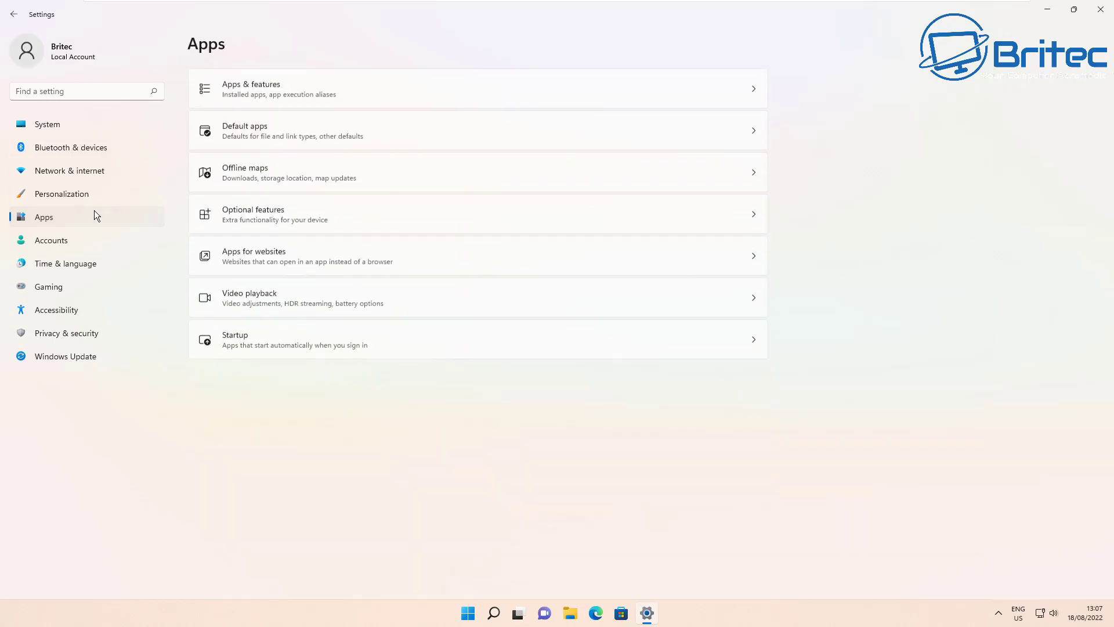
pyautogui.click(316, 84)
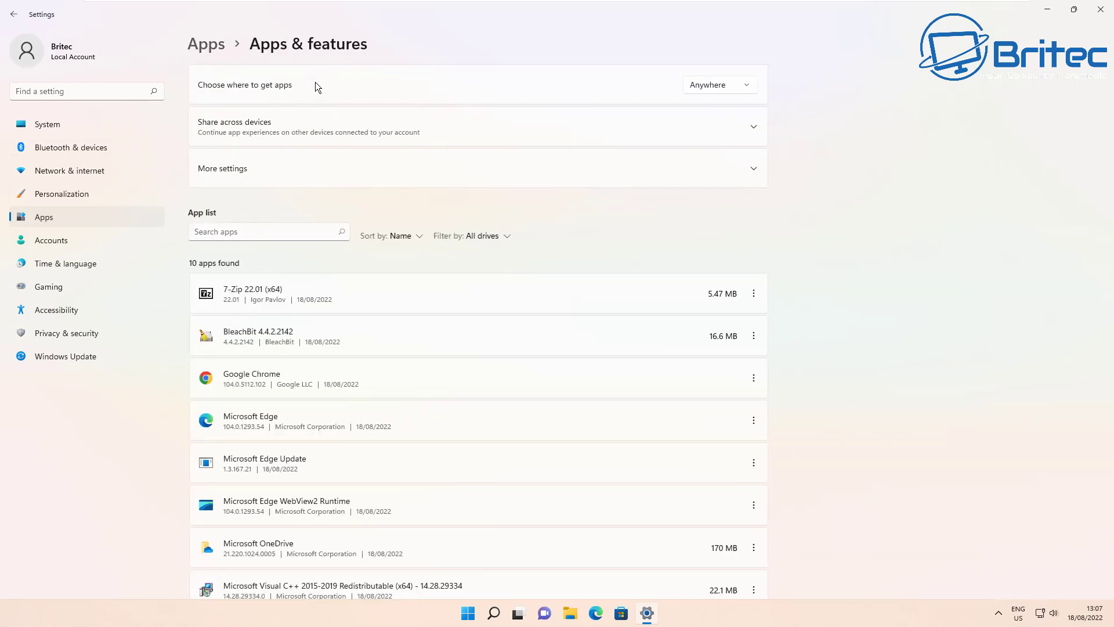
pyautogui.scroll(-5, 476, 372)
pyautogui.scroll(-4, 484, 404)
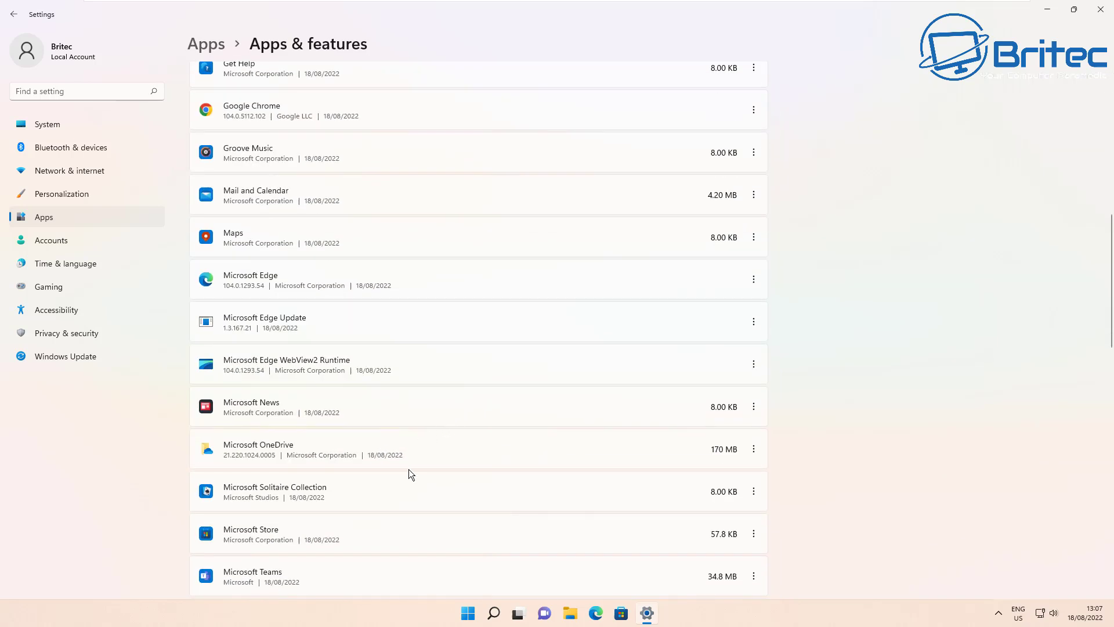
pyautogui.click(753, 534)
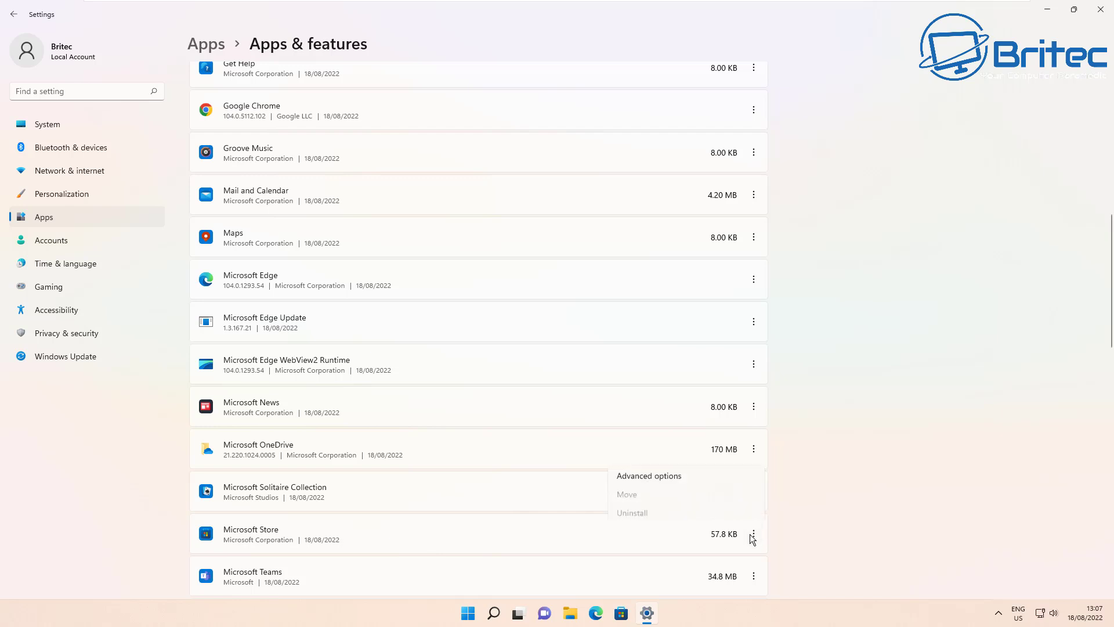
# - Open Microsoft Store's advanced options and reset its app data, confirming the reset
pyautogui.click(697, 479)
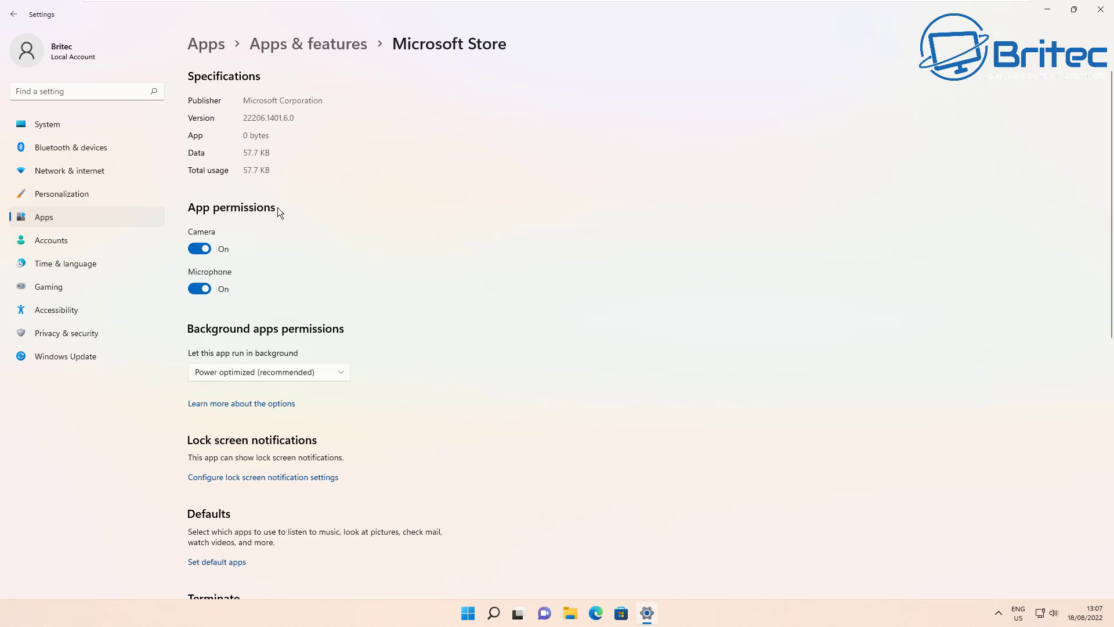
pyautogui.scroll(-2, 321, 510)
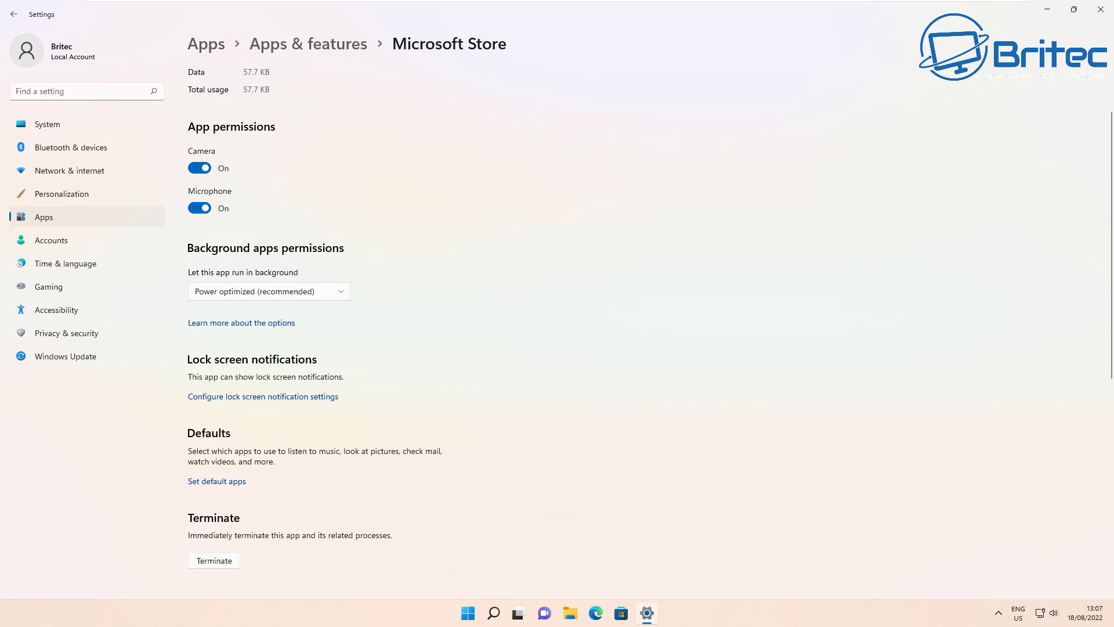
pyautogui.scroll(2, 603, 476)
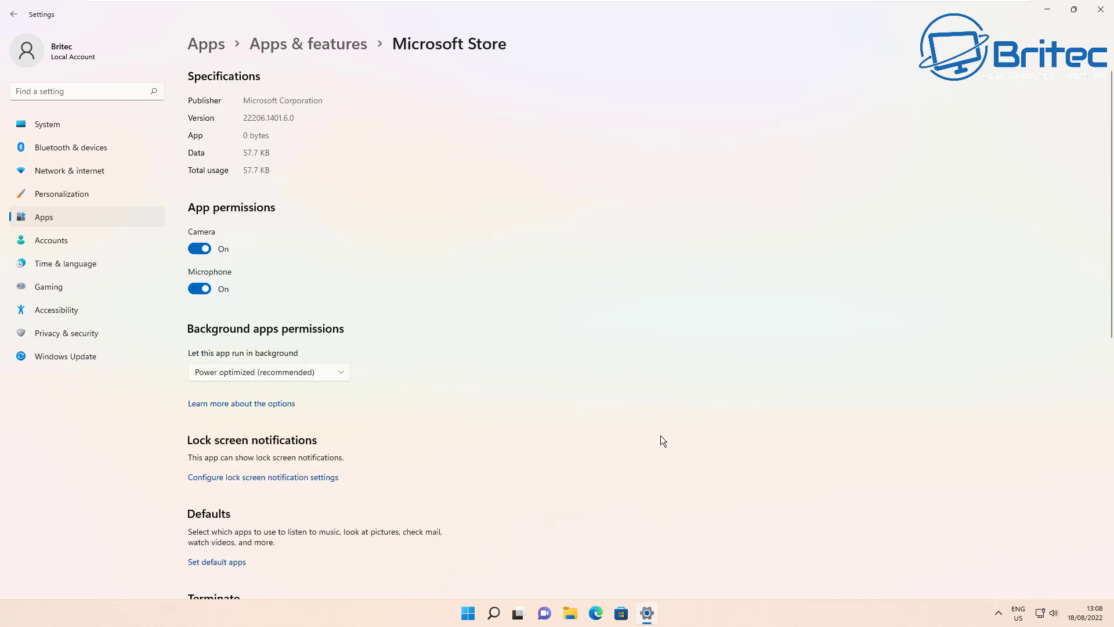
pyautogui.scroll(-5, 661, 436)
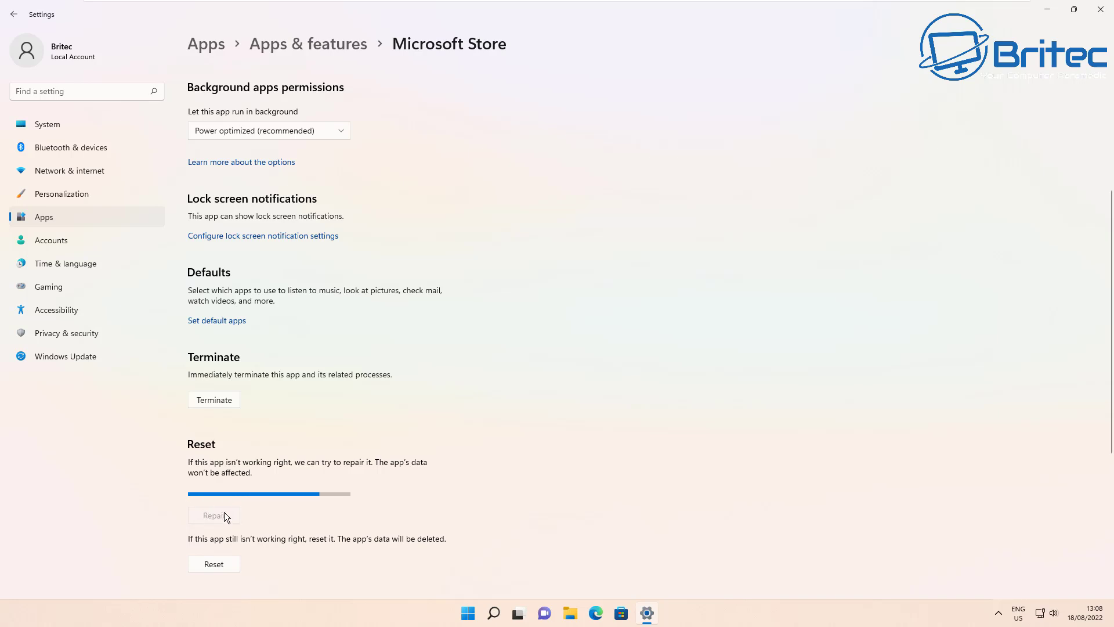
pyautogui.click(216, 547)
pyautogui.click(266, 517)
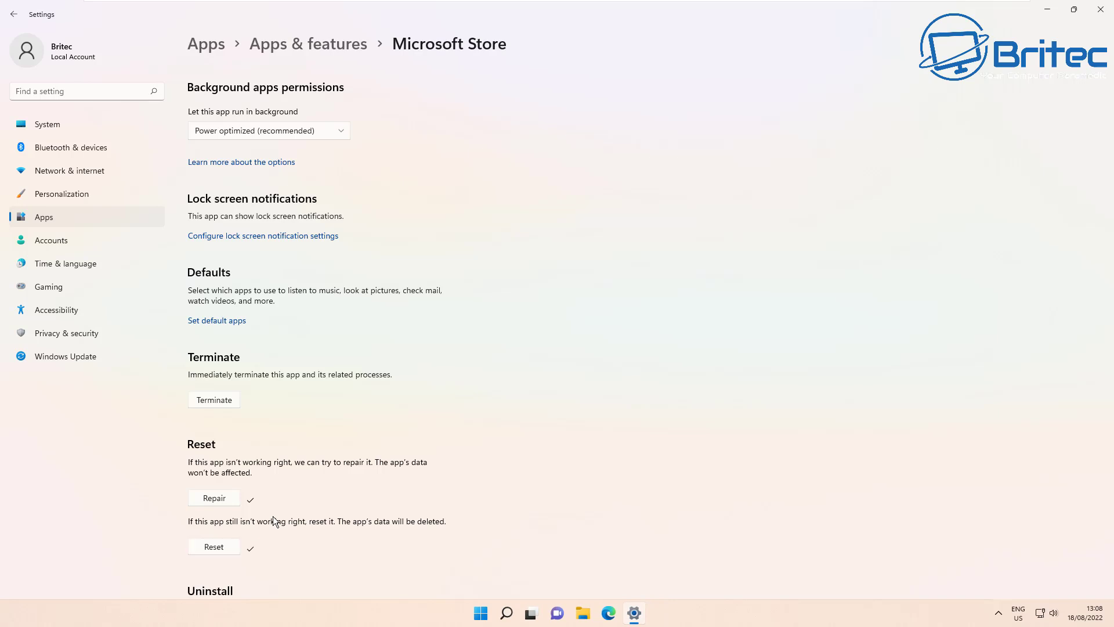
# - Scroll through the remaining Store options and close the Settings window
pyautogui.scroll(-3, 273, 516)
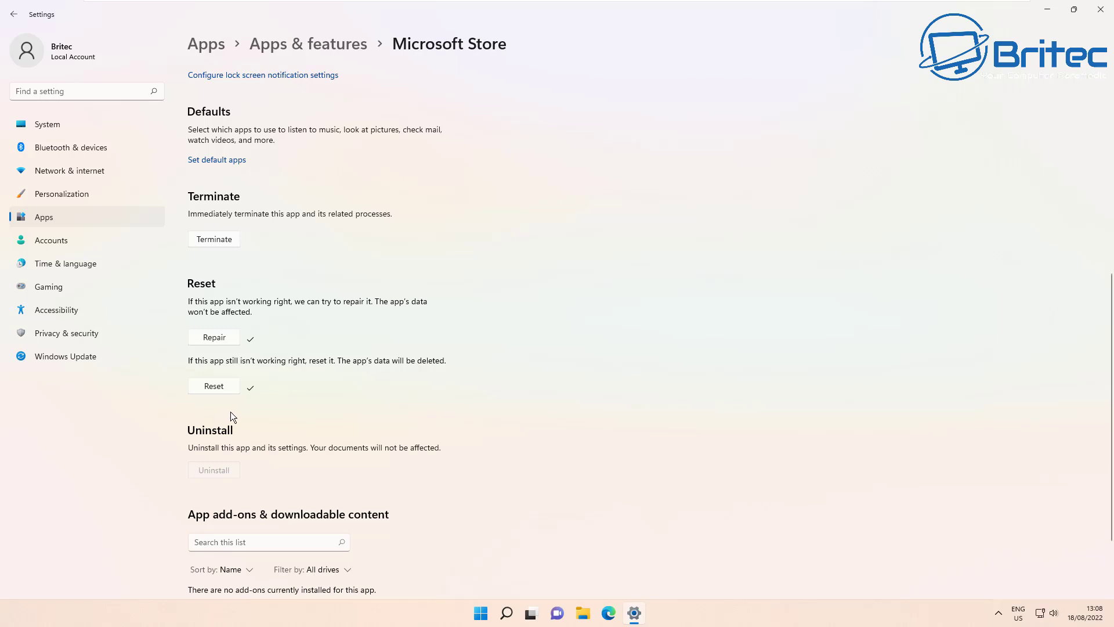
pyautogui.scroll(-2, 1102, 236)
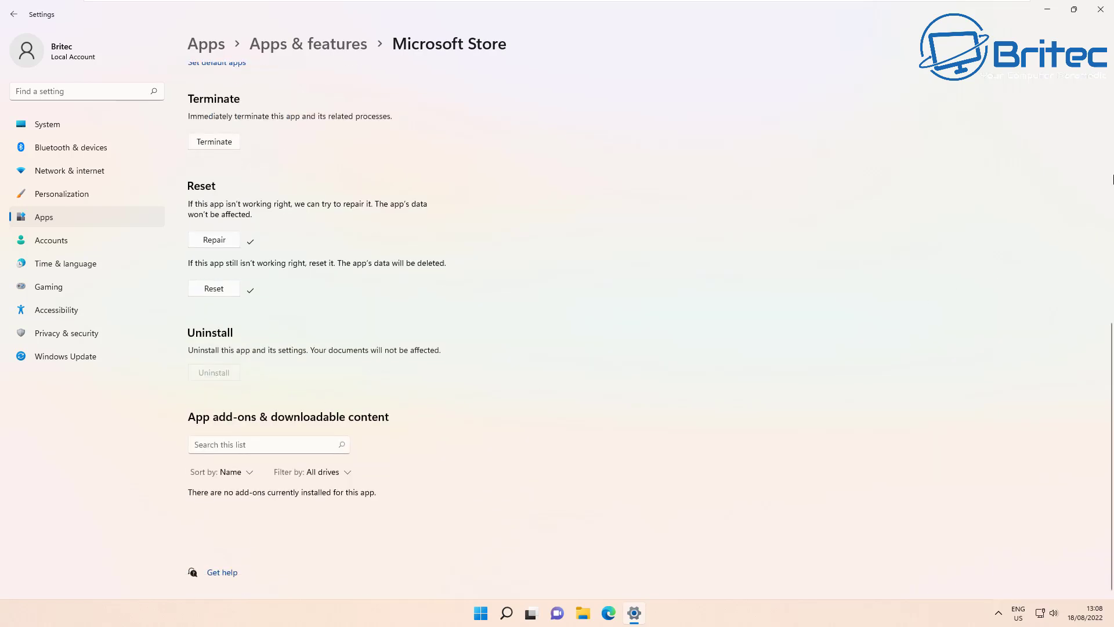
pyautogui.click(1101, 10)
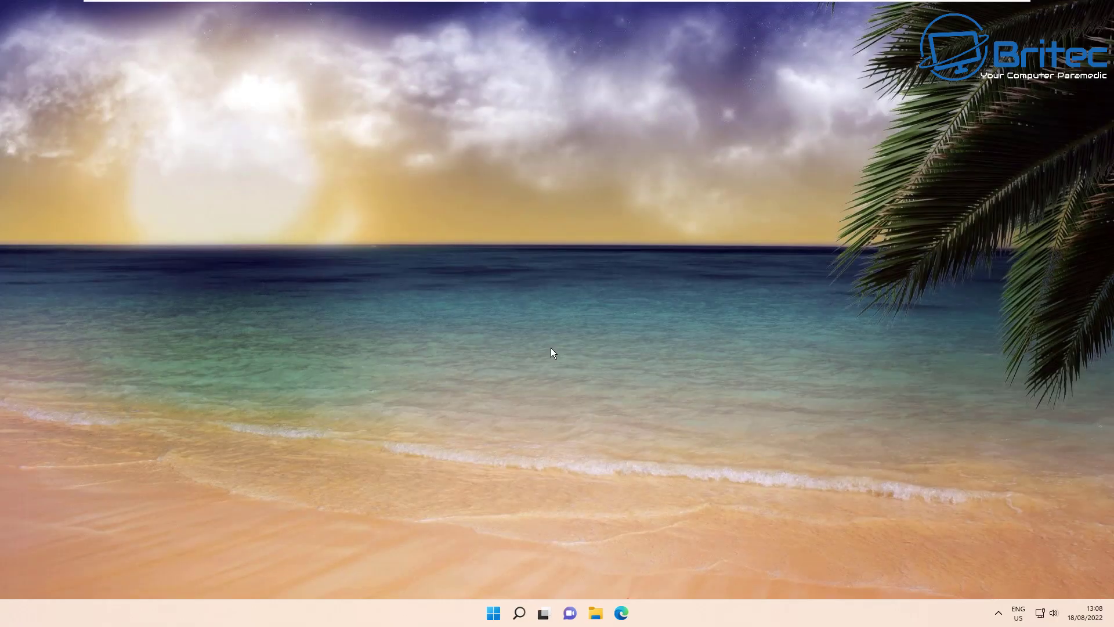
# - Restart Windows using the Power button in the Start menu
pyautogui.click(489, 617)
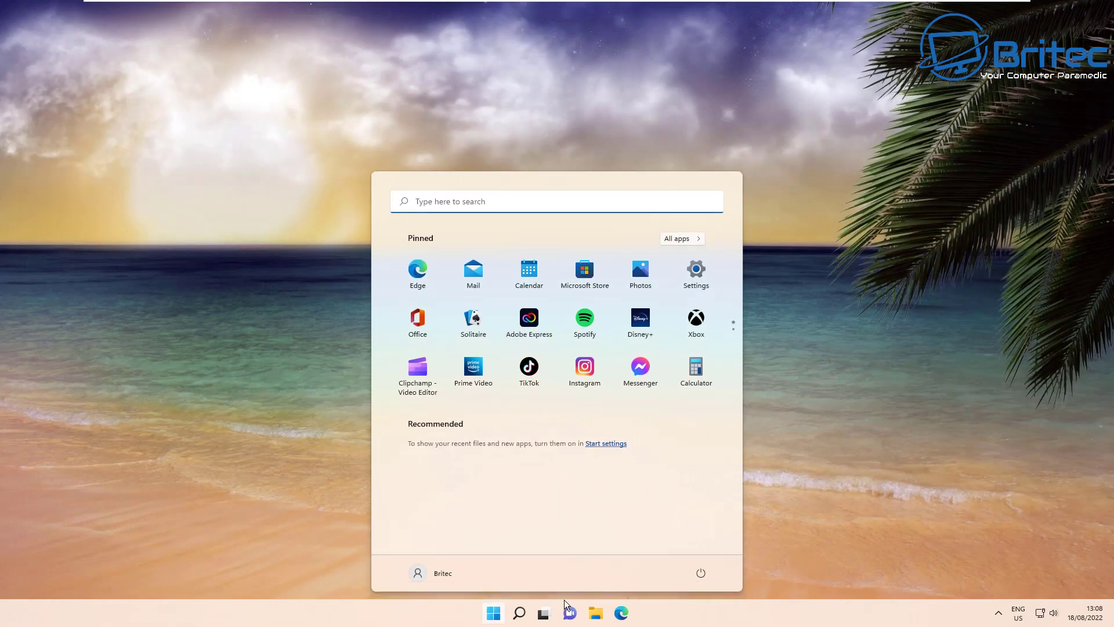
pyautogui.click(702, 572)
pyautogui.click(702, 547)
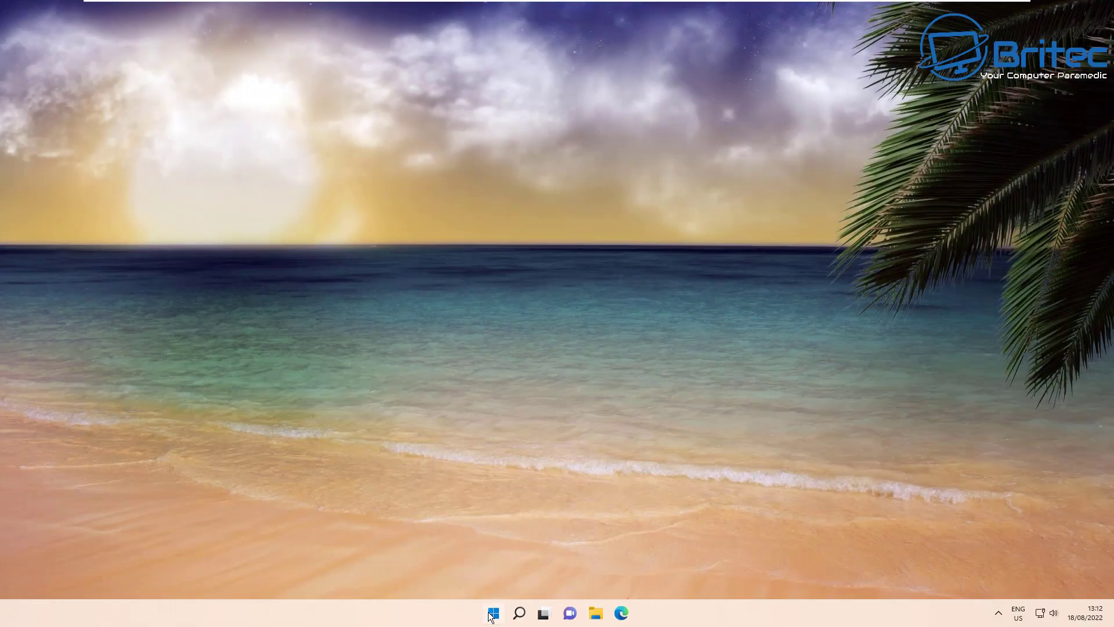
pyautogui.click(493, 612)
pyautogui.click(583, 269)
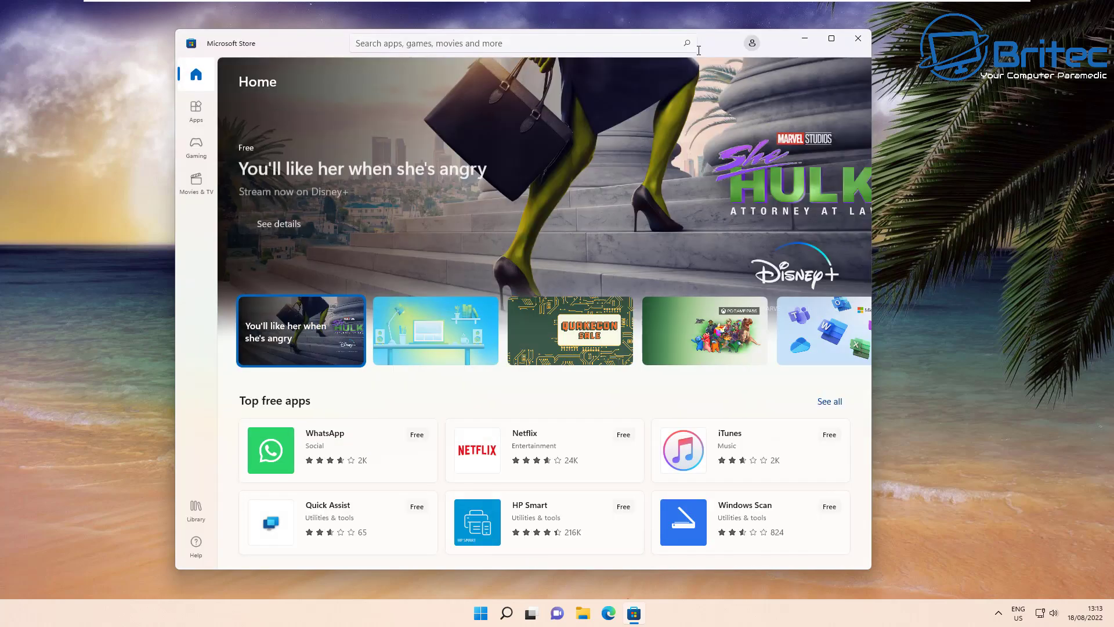
pyautogui.moveTo(711, 46); pyautogui.dragTo(736, 50)
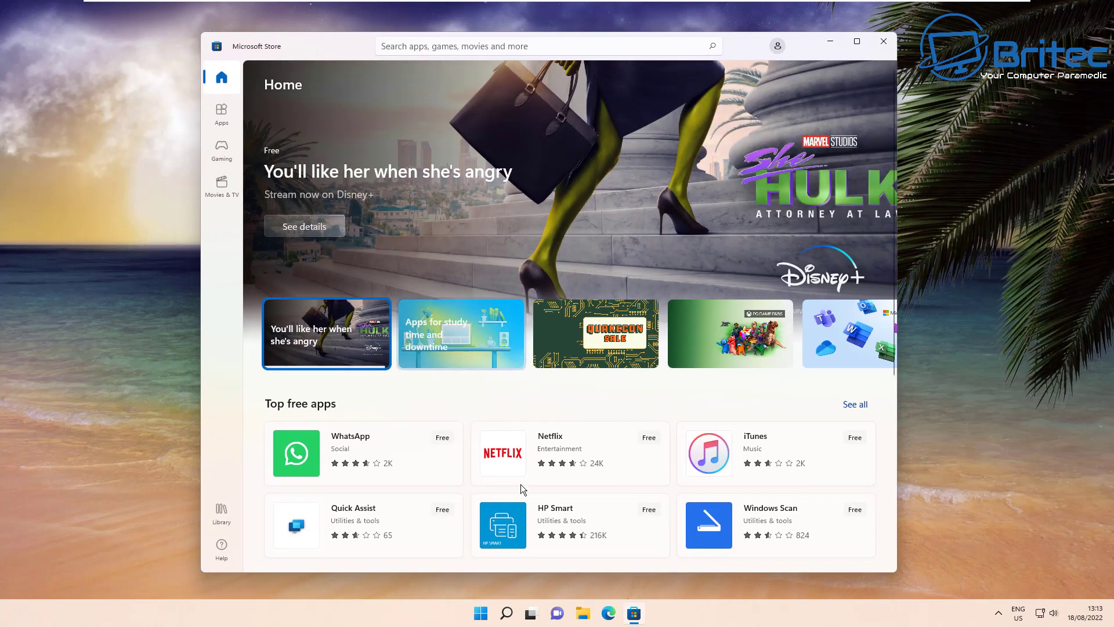
pyautogui.click(882, 41)
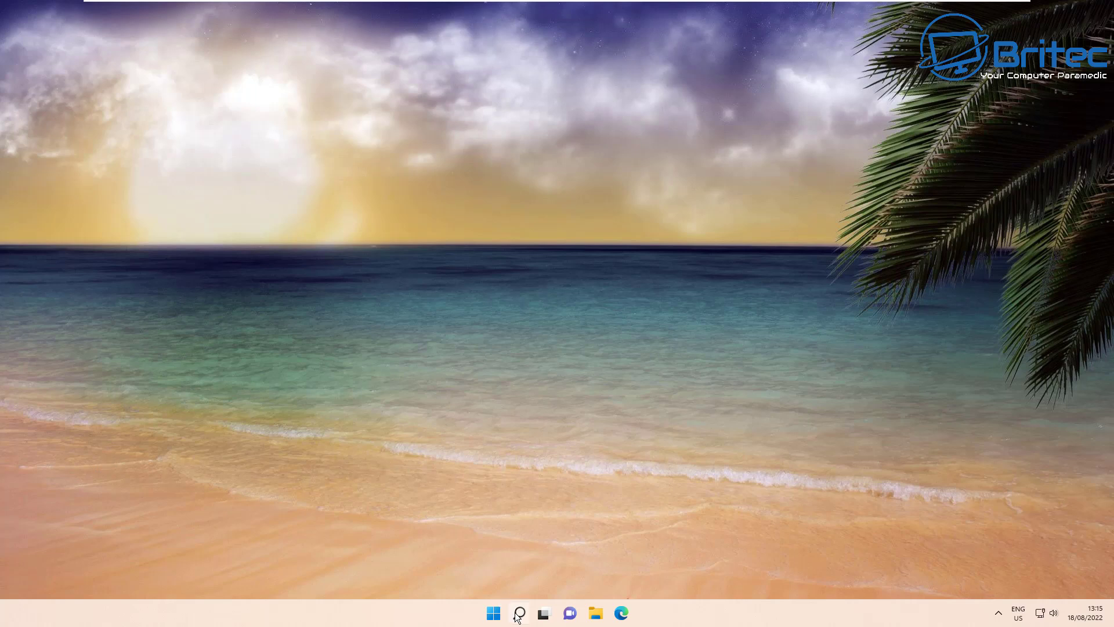
# - Run PowerShell as administrator and execute the pasted Get-AppxPackage … Add-AppxPackage -Register command for WindowsStore
pyautogui.moveTo(518, 616)
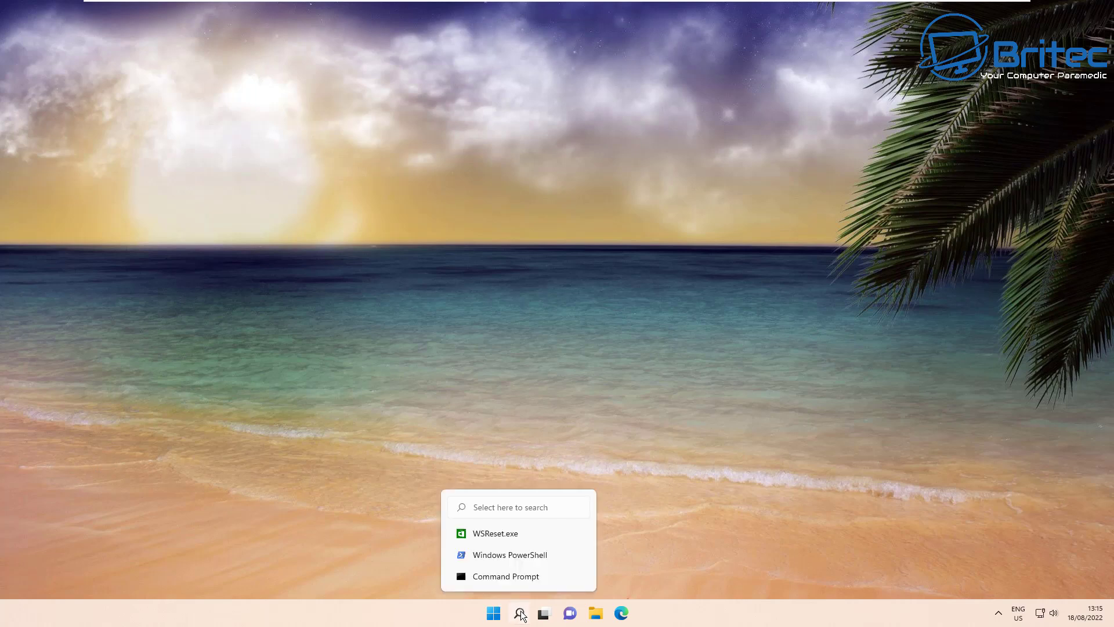
pyautogui.click(520, 614)
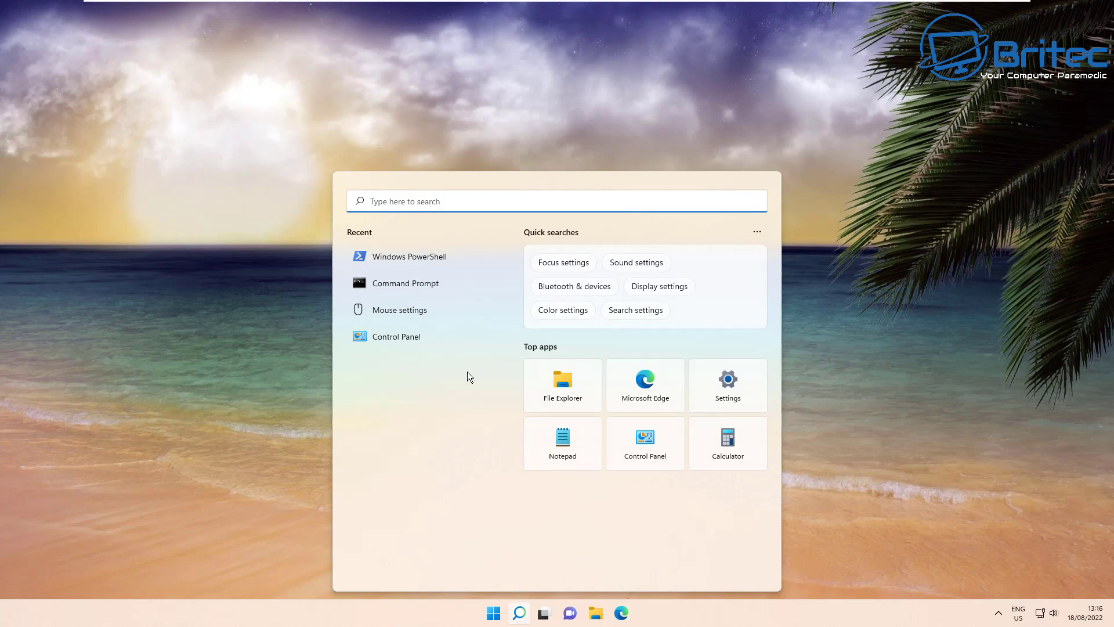
pyautogui.rightClick(401, 257)
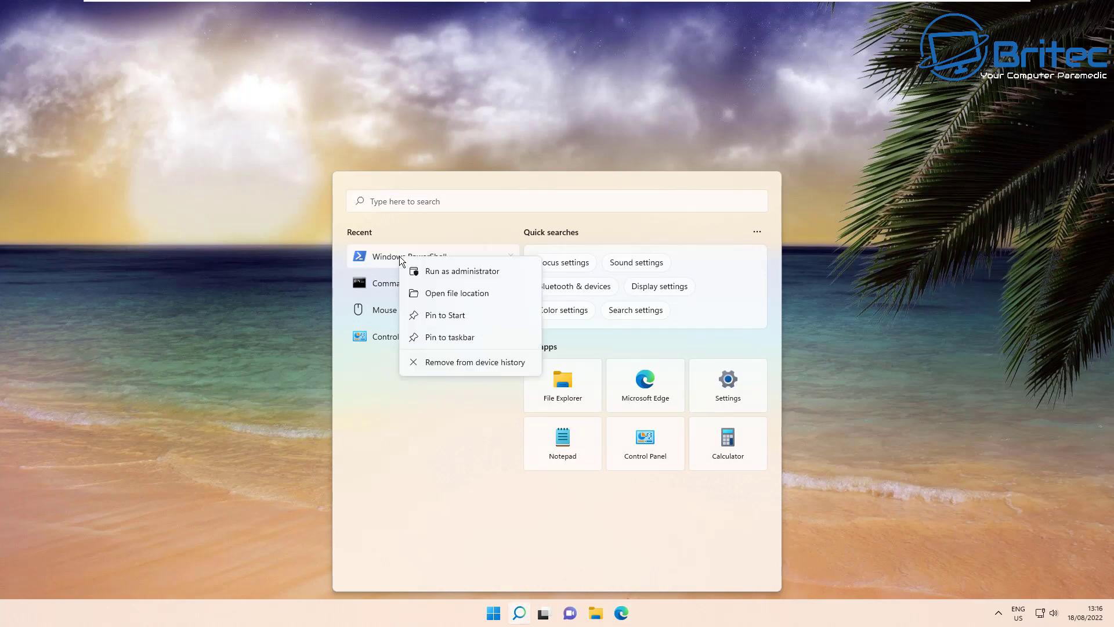
pyautogui.click(444, 271)
pyautogui.click(501, 393)
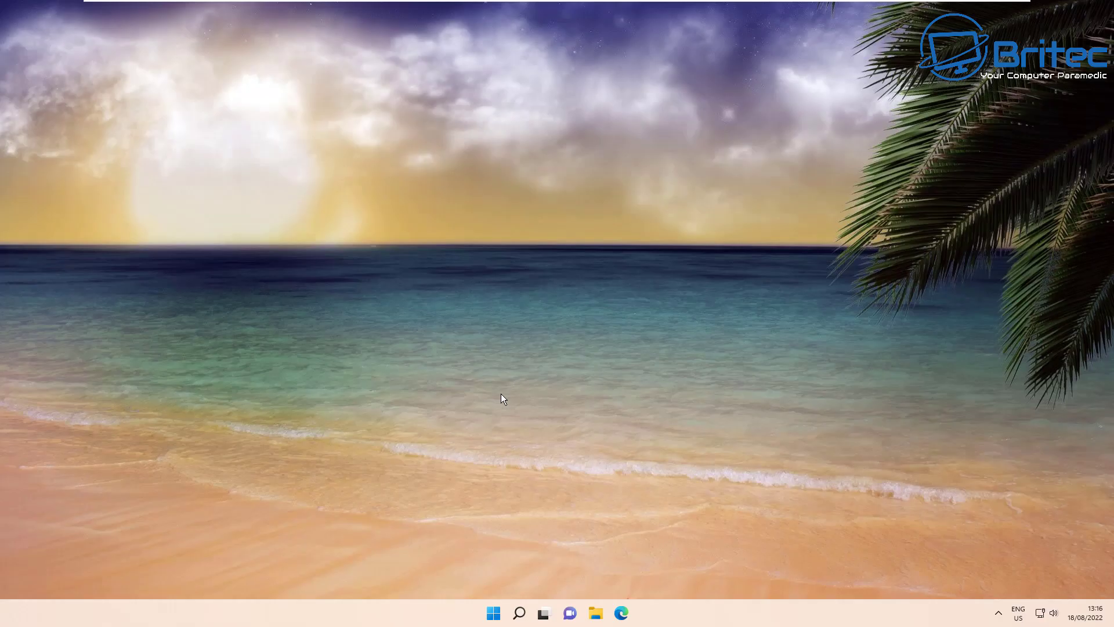
pyautogui.moveTo(332, 43); pyautogui.dragTo(574, 138)
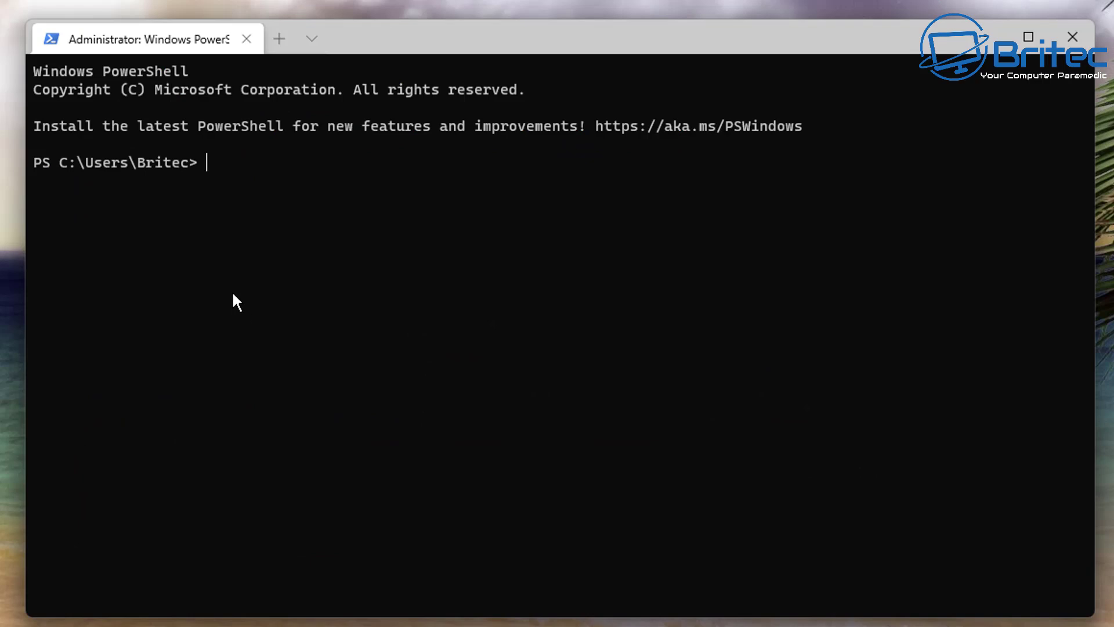
pyautogui.write('Get-AppxPackage -AllUsers *WindowsStore* | Foreach {Add-AppxPackage -DisableDevelopmentMode -Register "$($_.InstallLocation)\\AppXManifest.xml"}')
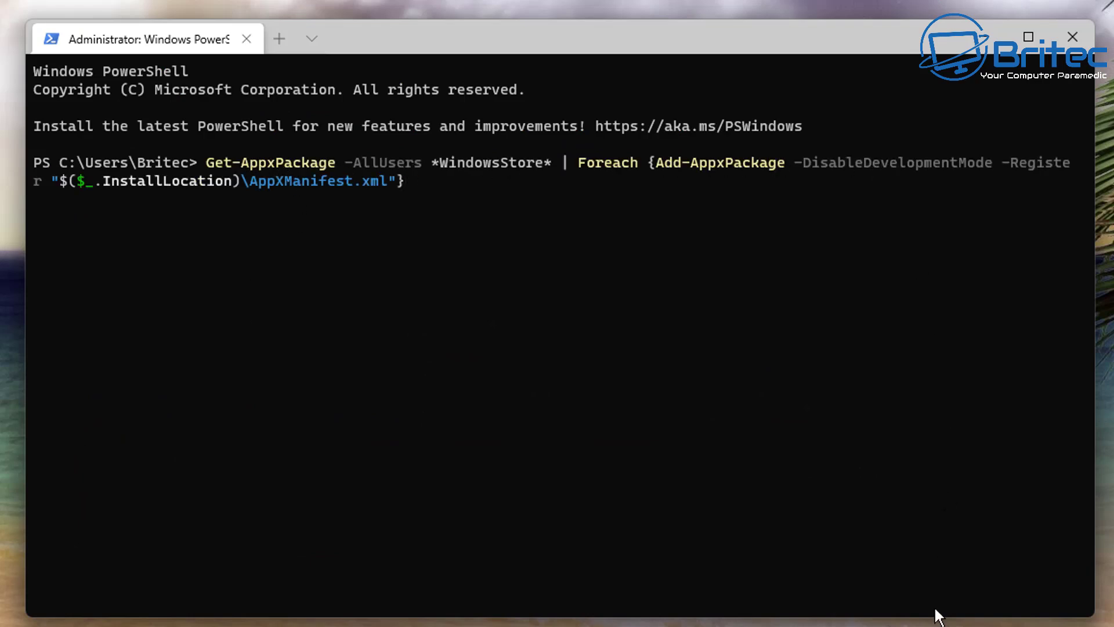
pyautogui.press('Return')
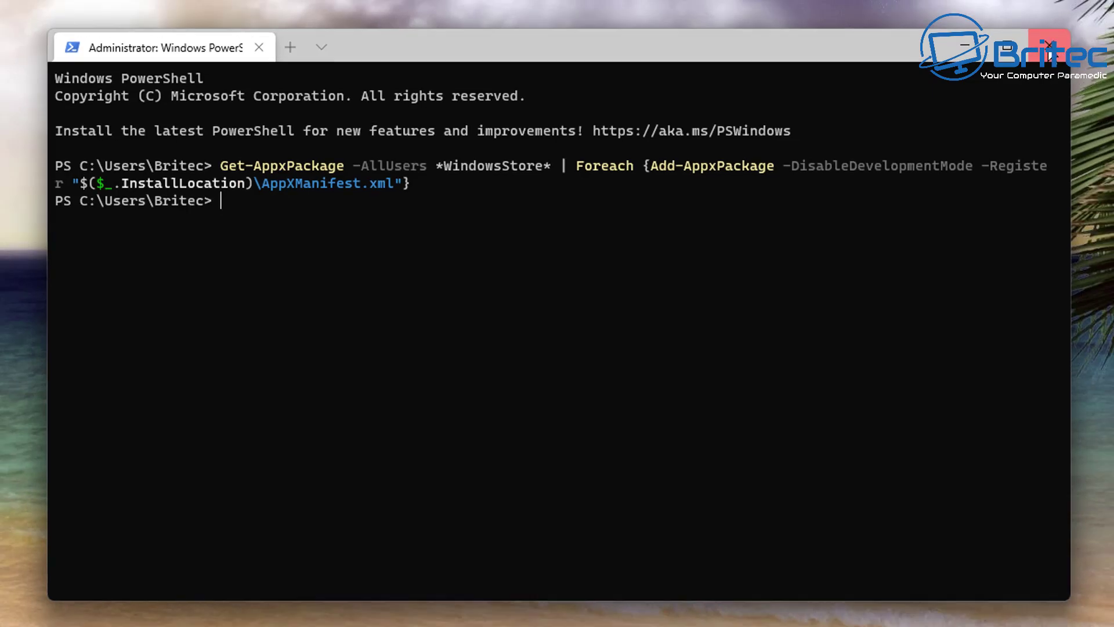
# - Close PowerShell, relaunch Microsoft Store from Start to check its Home page loads, then close it
pyautogui.click(1073, 38)
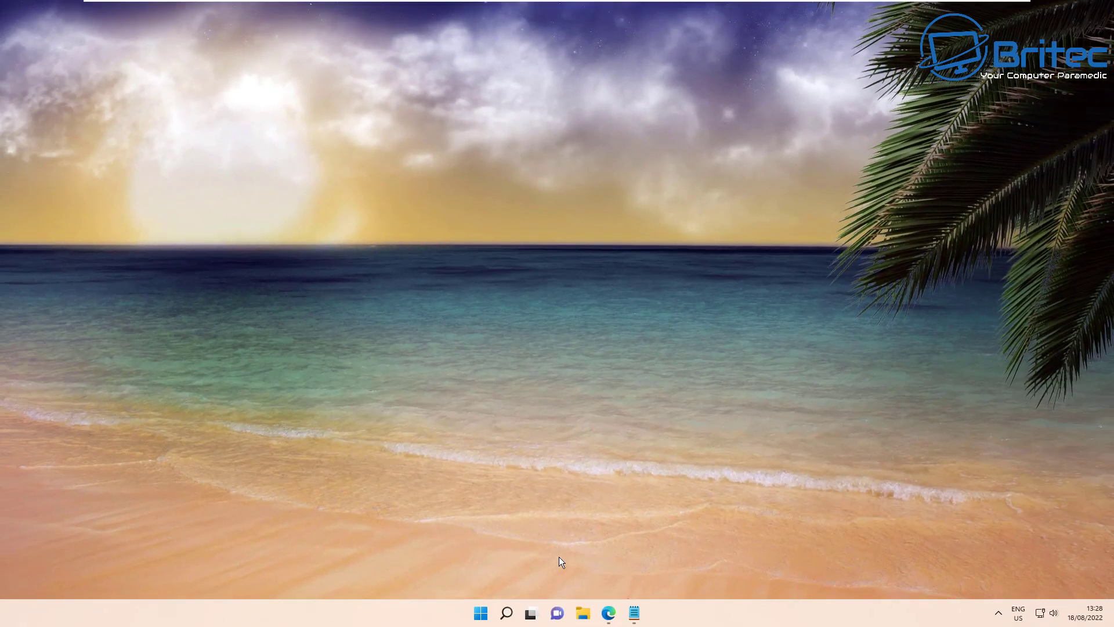
pyautogui.click(483, 613)
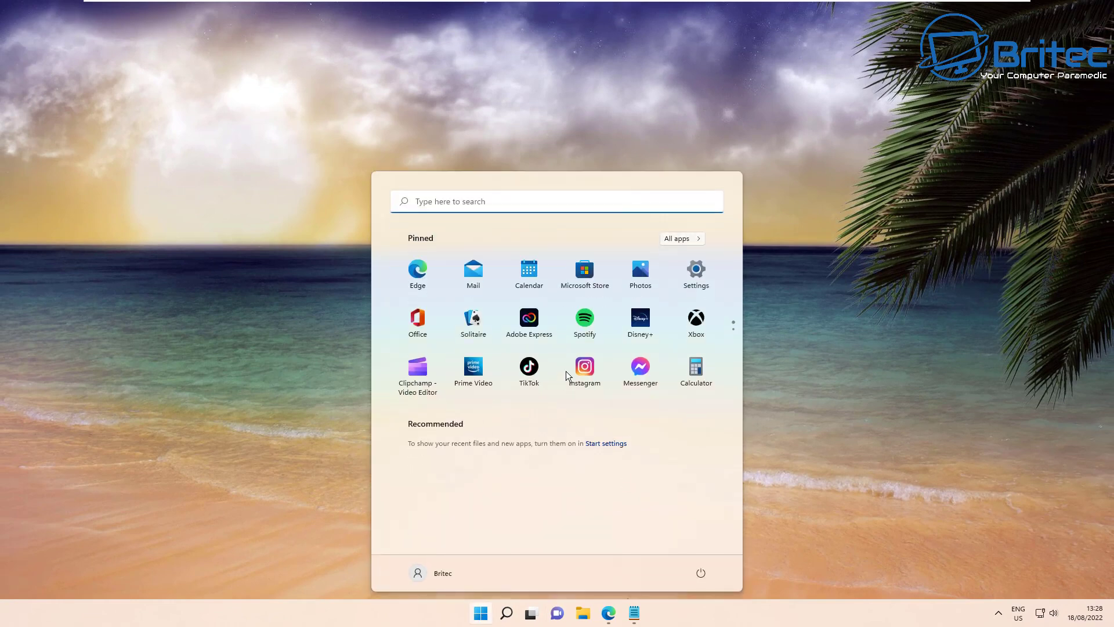
pyautogui.click(583, 276)
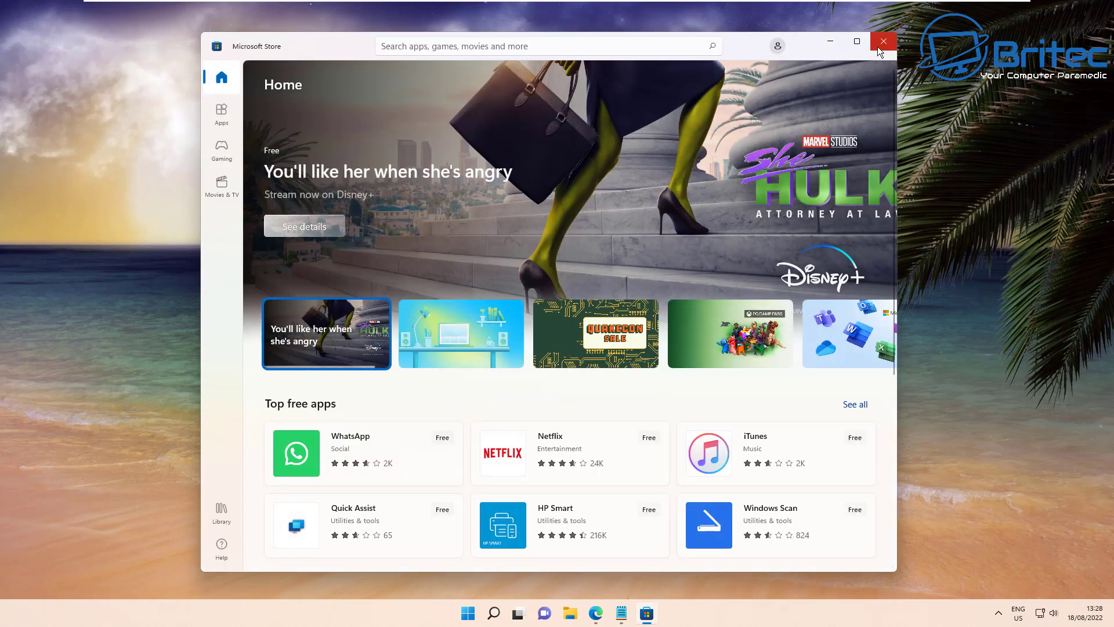
pyautogui.click(879, 44)
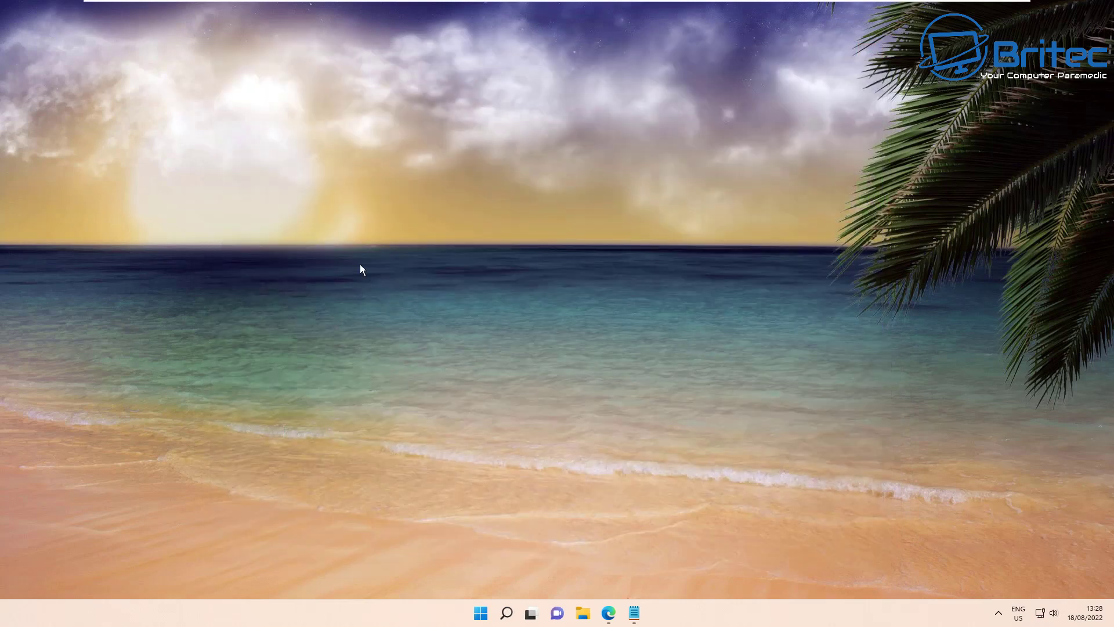